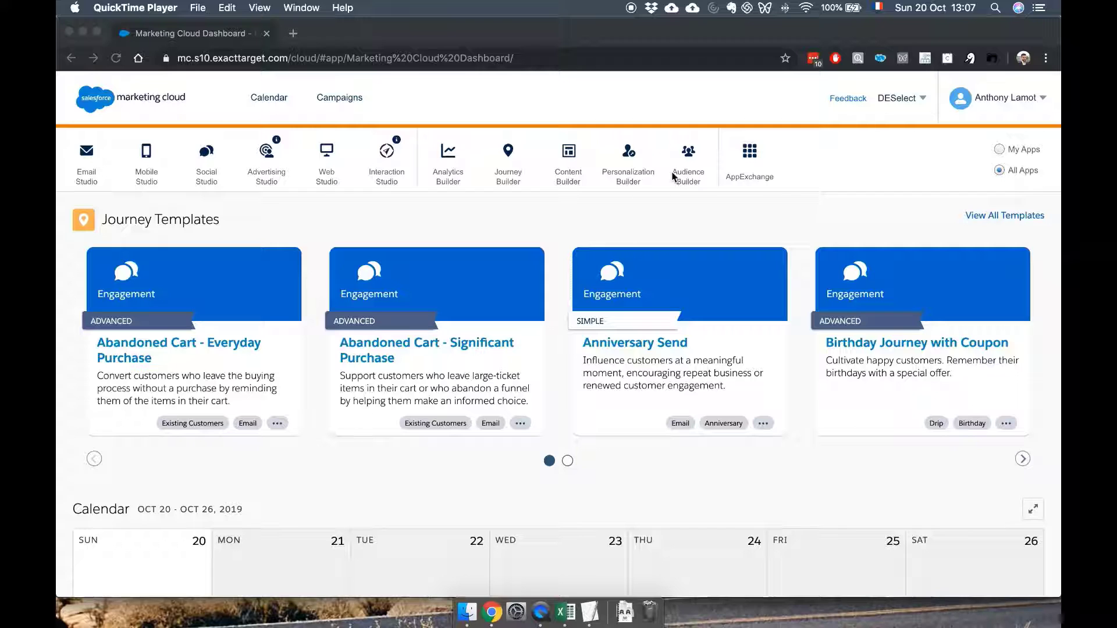
- Bring the Marketing Cloud window forward and open Email from the app bar's Email Studio menu
left_click(678, 225)
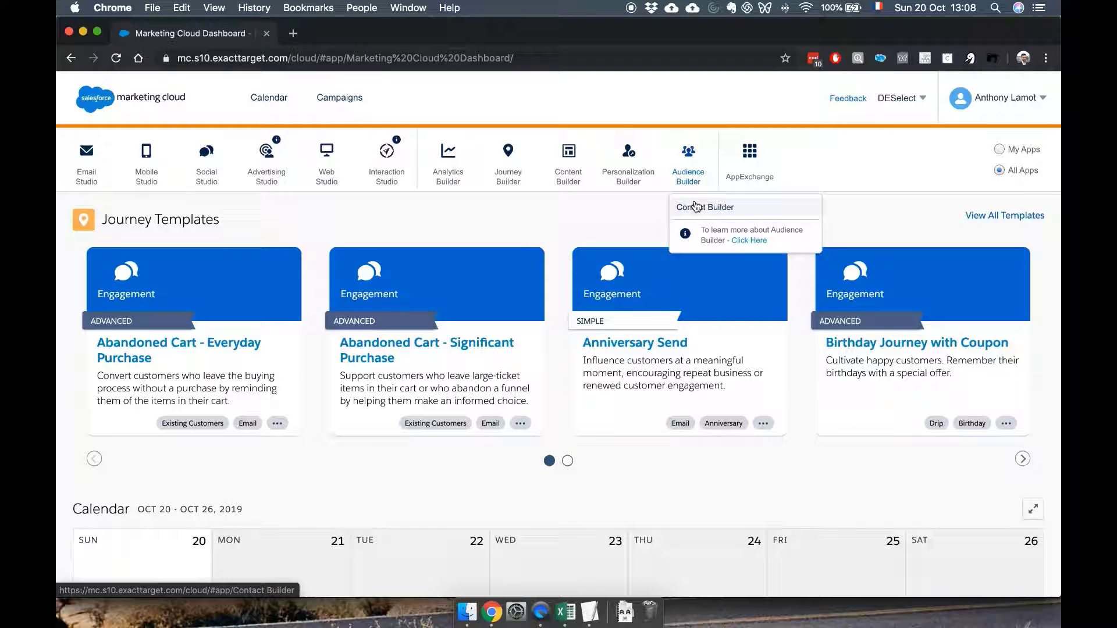
mouse_move(87, 172)
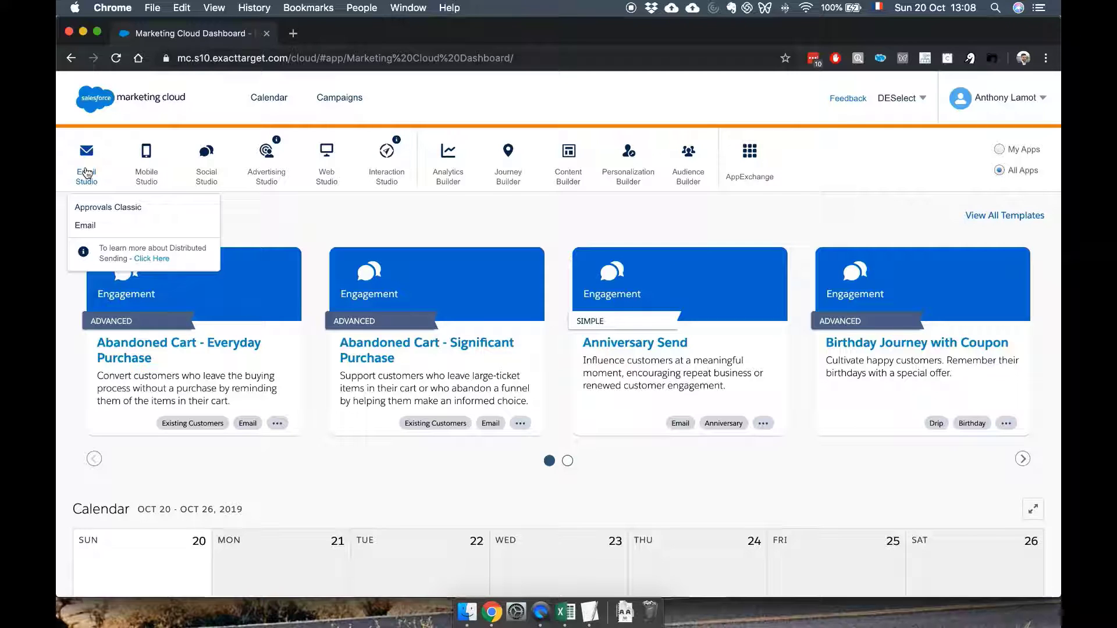
left_click(93, 221)
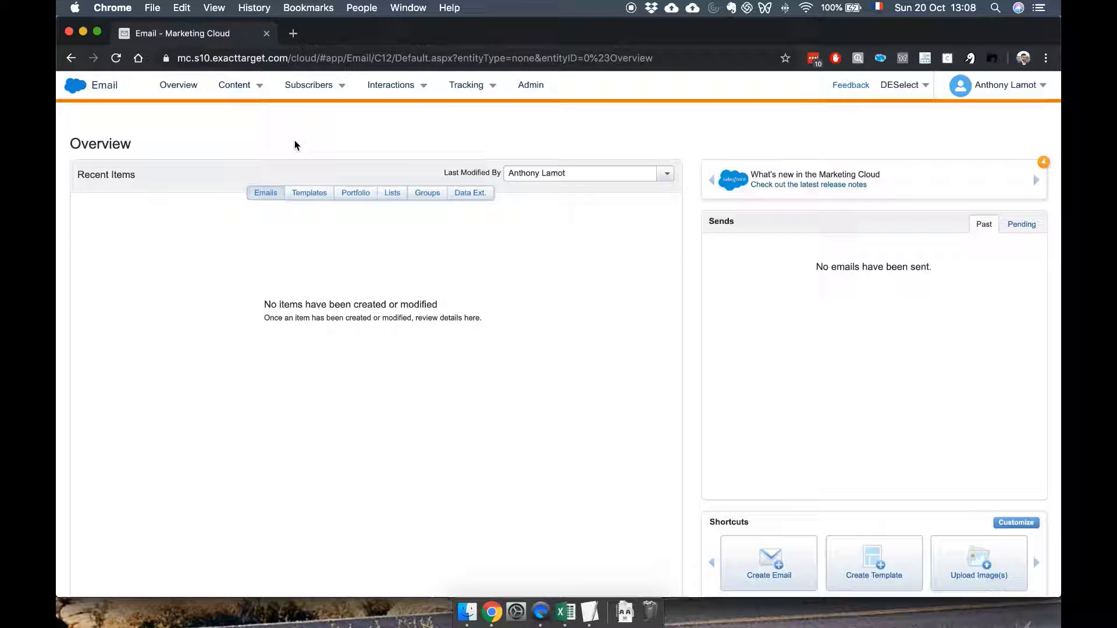
- Go to Data Extensions, show the Subscribers folder, and open Subscribers Data Extension 2
mouse_move(325, 93)
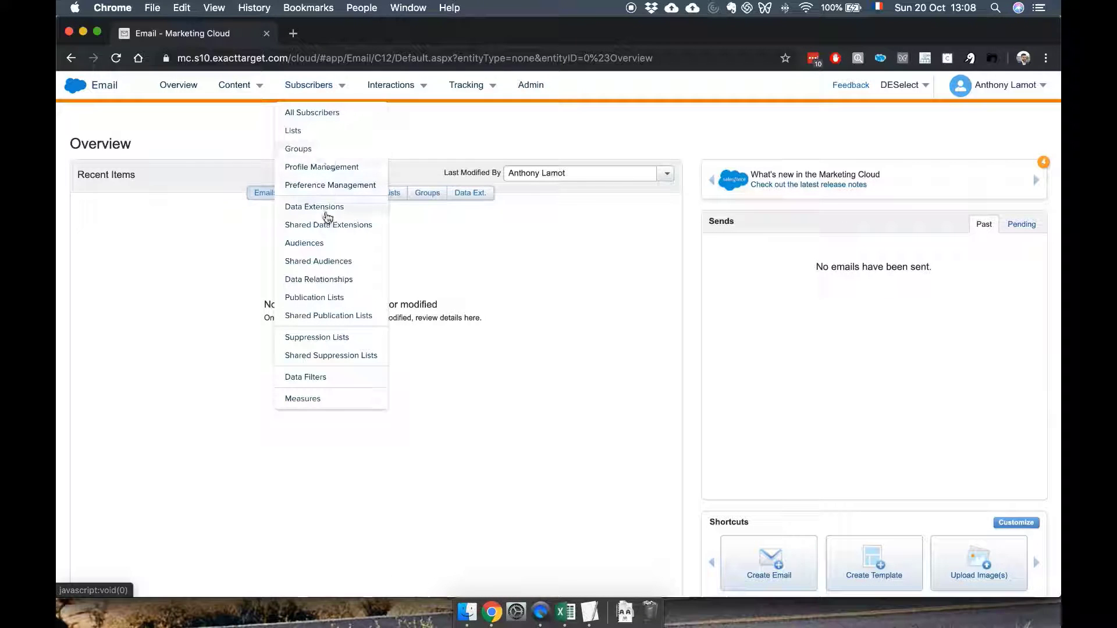
left_click(326, 213)
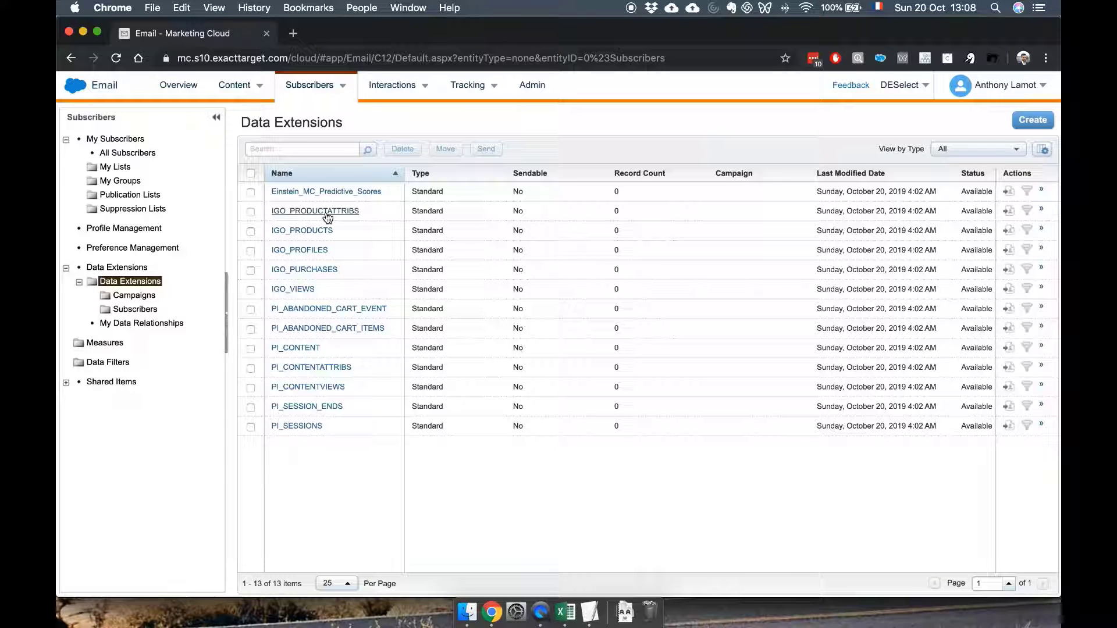
left_click(143, 310)
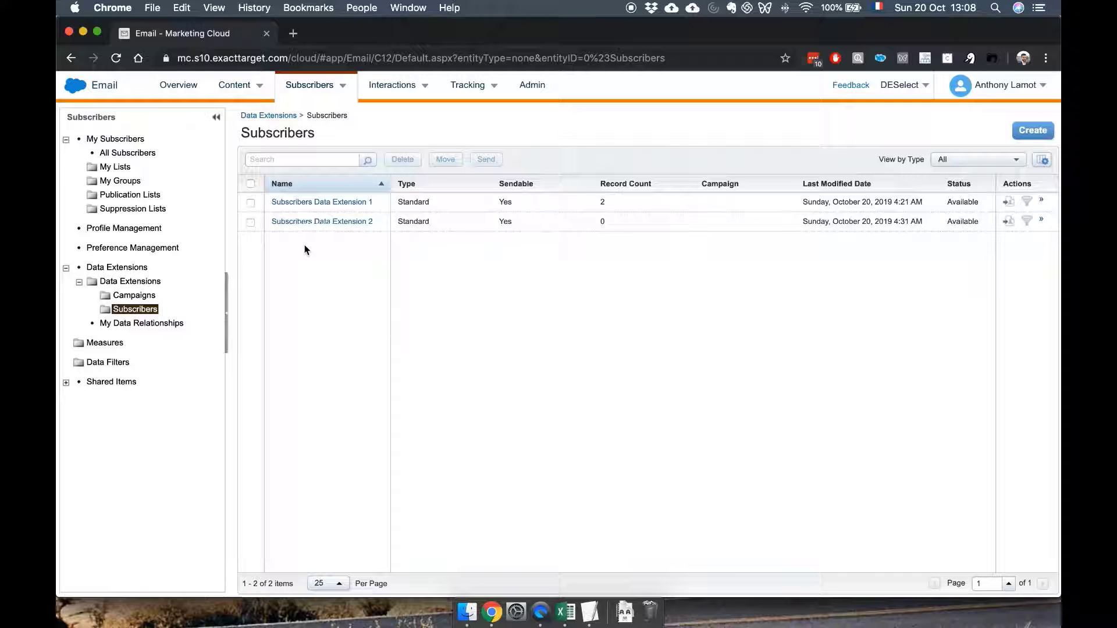
left_click(360, 223)
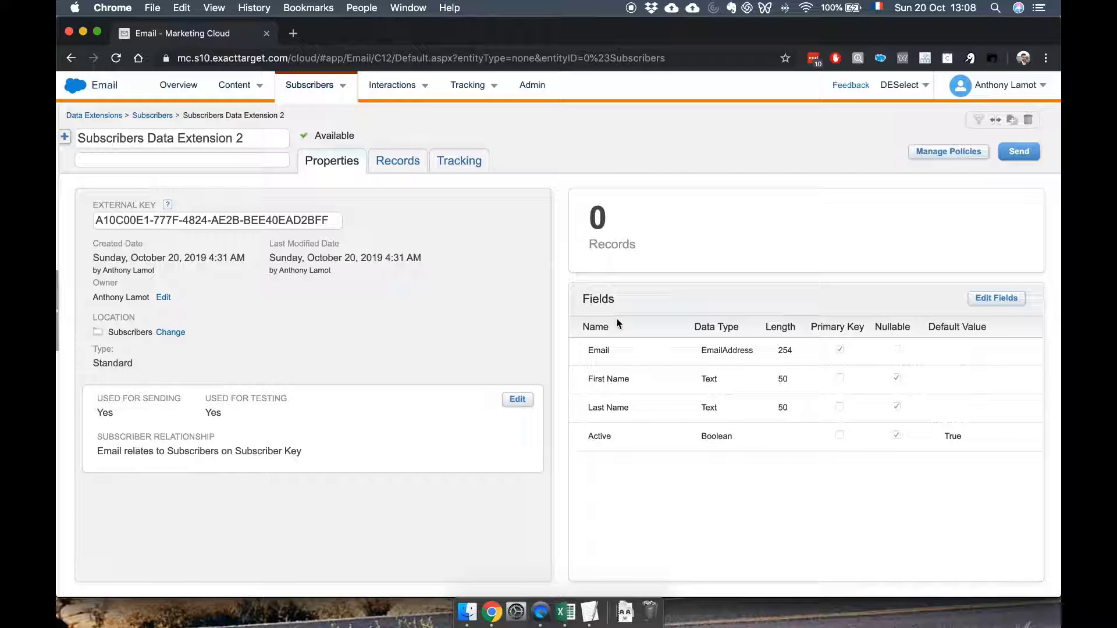
- Confirm the Records tab shows 0 items, then switch to the Subscribers Excel workbook
left_click(398, 168)
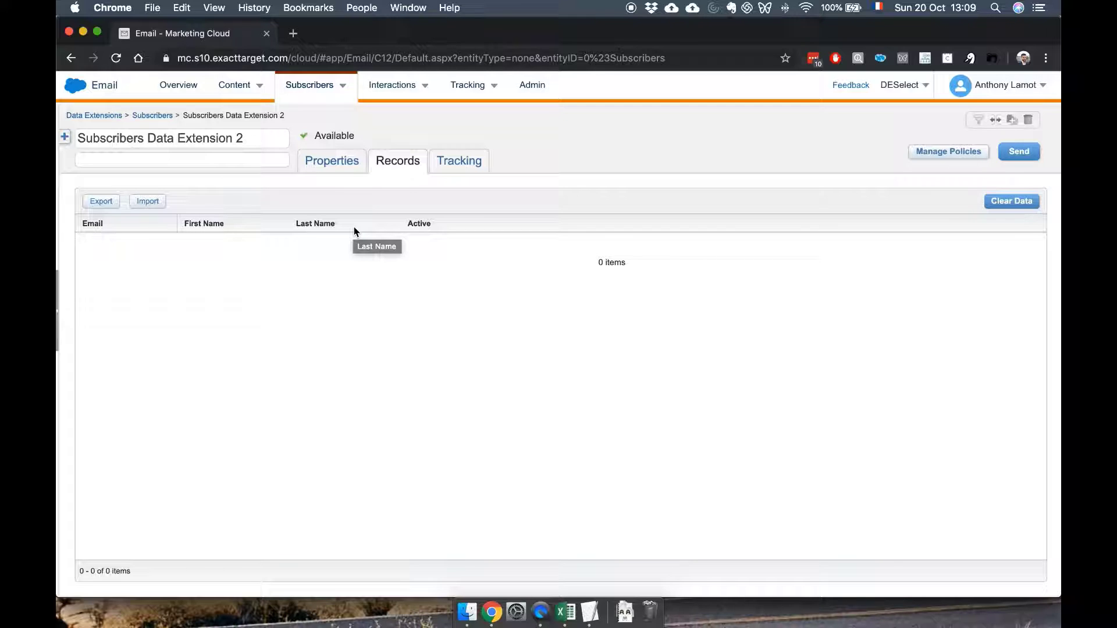
left_click(561, 618)
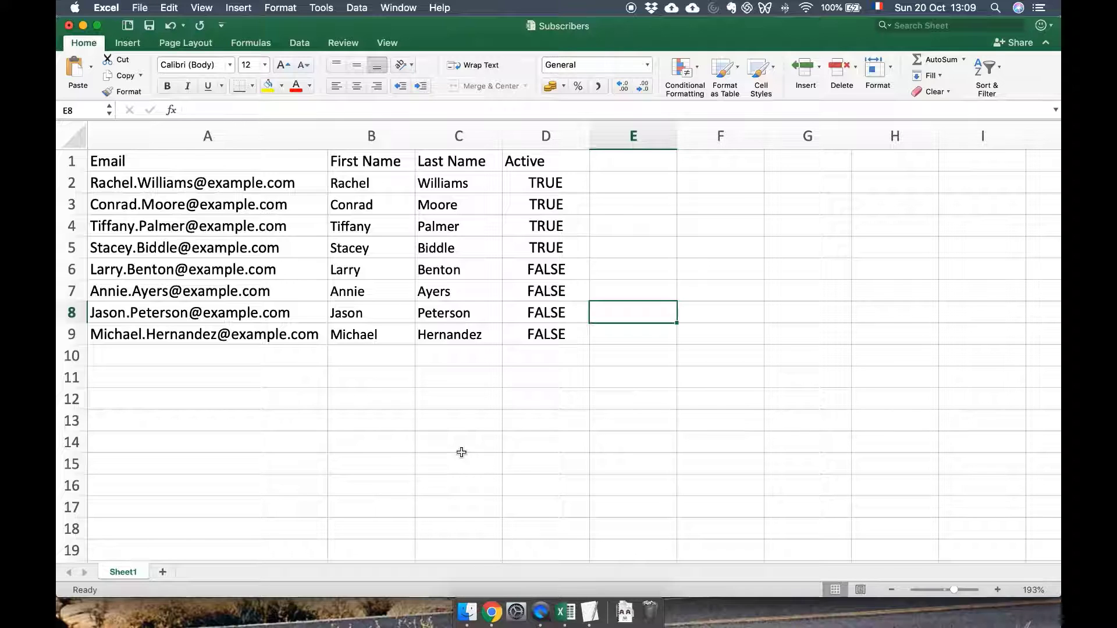
- Select and review the eight subscriber rows in A1:D9, then reveal the desktop
left_click(163, 155)
left_click_drag(291, 153, 294, 326)
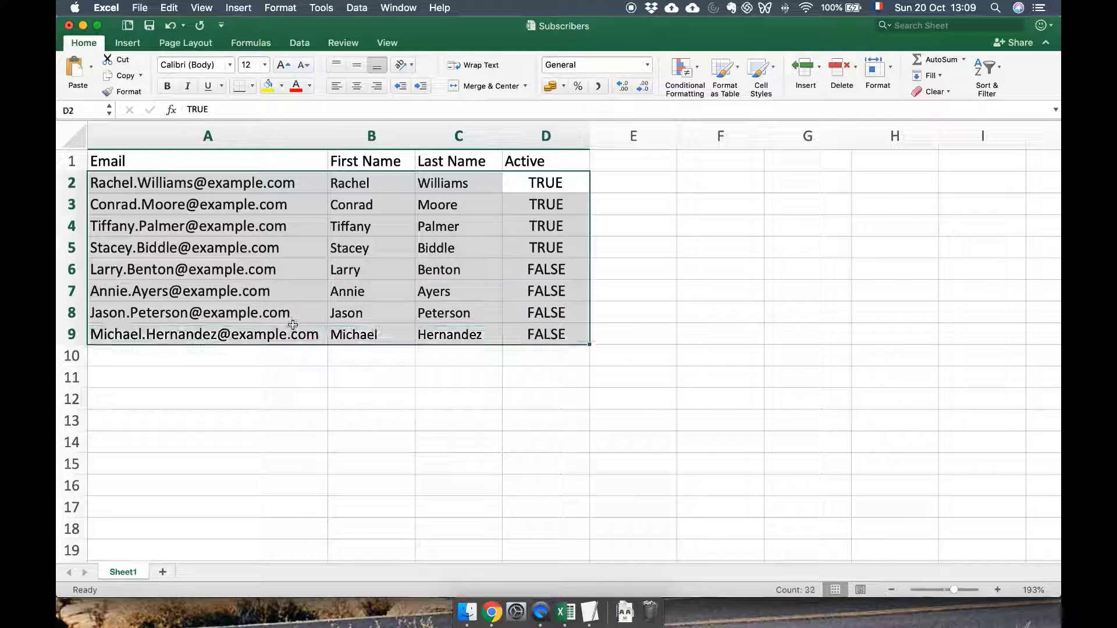
left_click(483, 406)
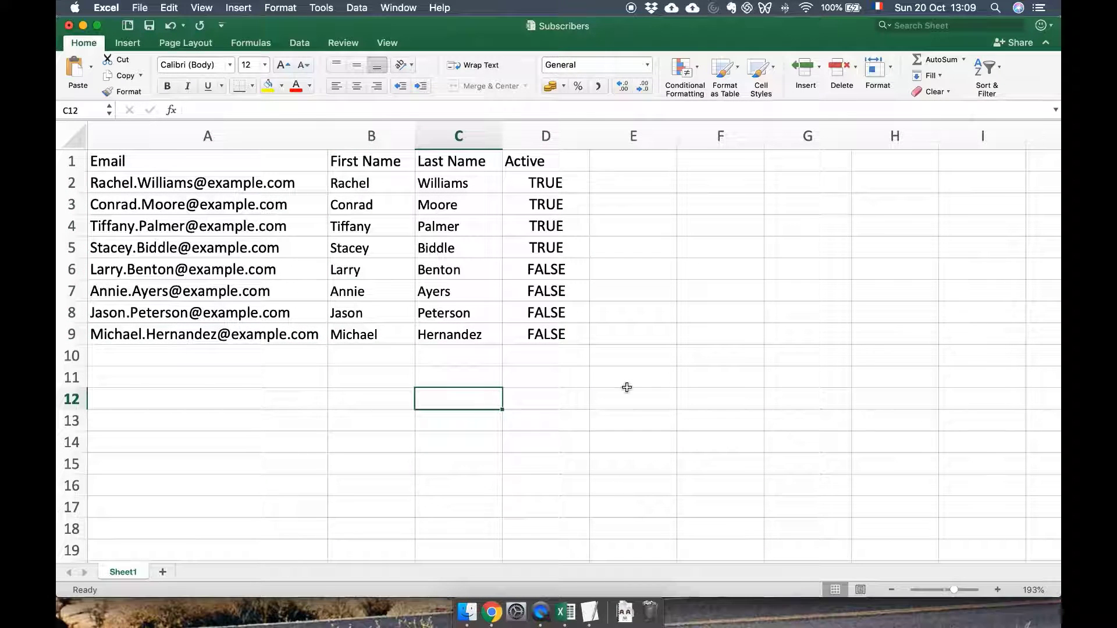
left_click(612, 358)
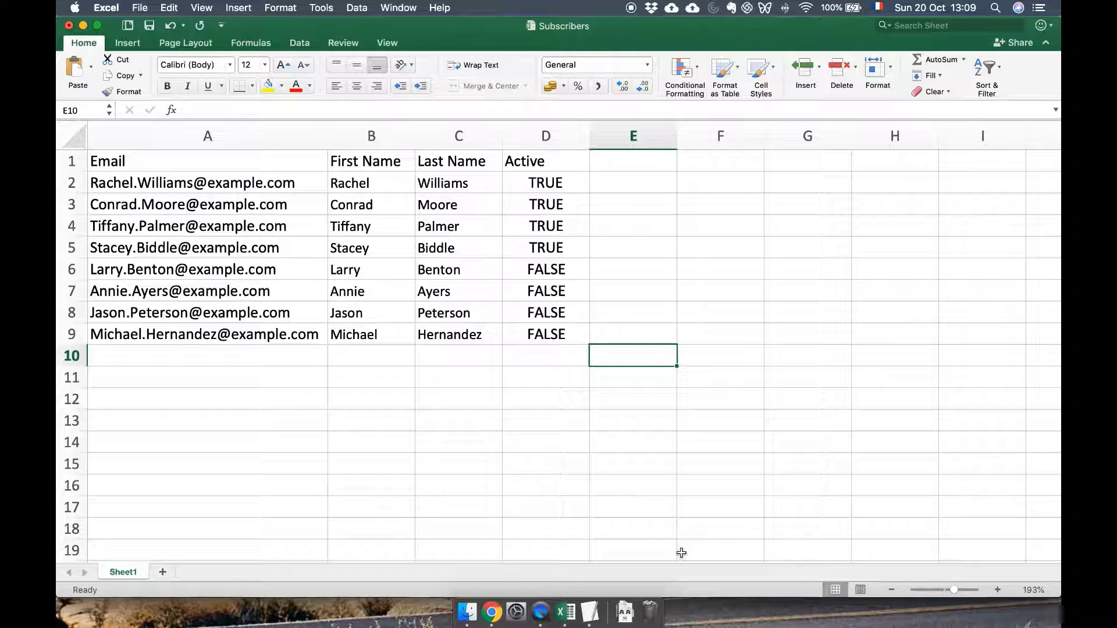
key("F11")
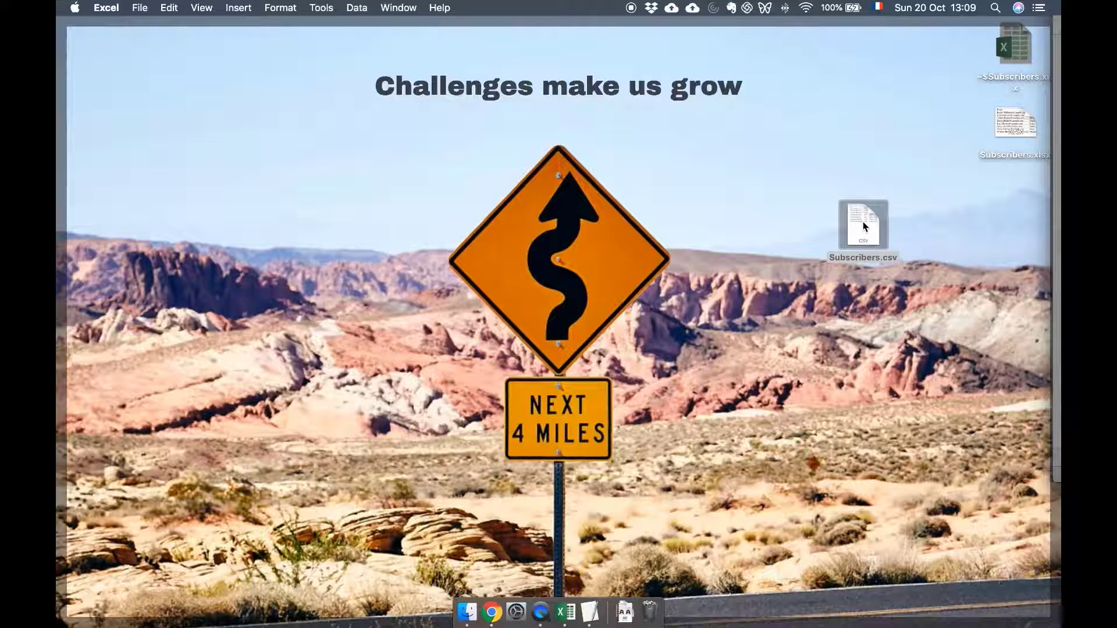
- Move Subscribers.csv aside on the desktop and show its Open With application list
left_click_drag(864, 226, 801, 225)
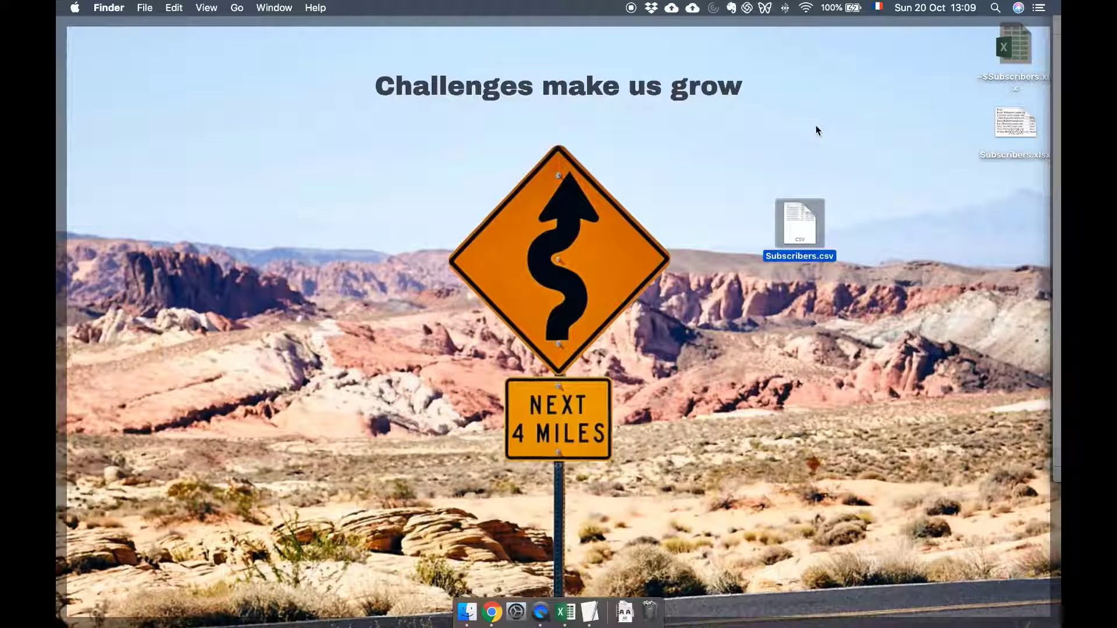
left_click(738, 302)
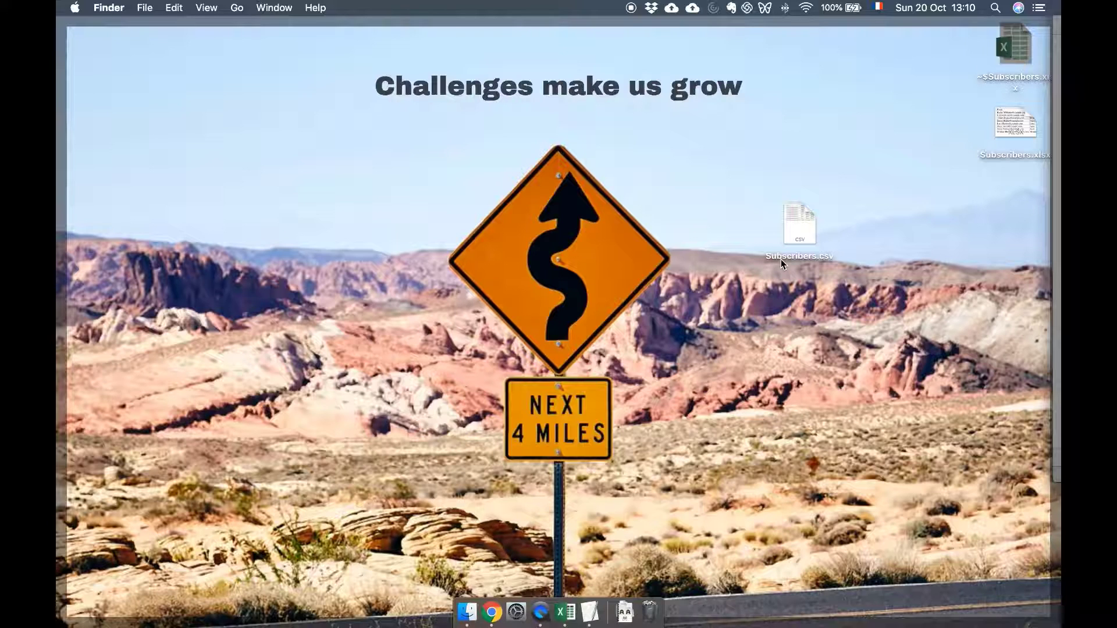
right_click(788, 220)
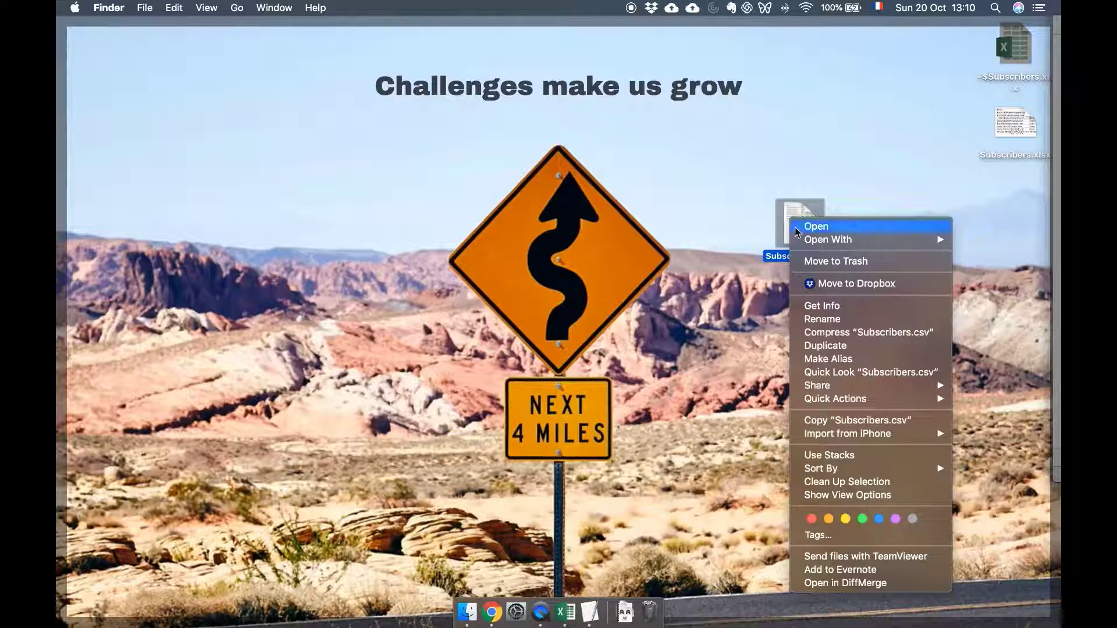
mouse_move(802, 239)
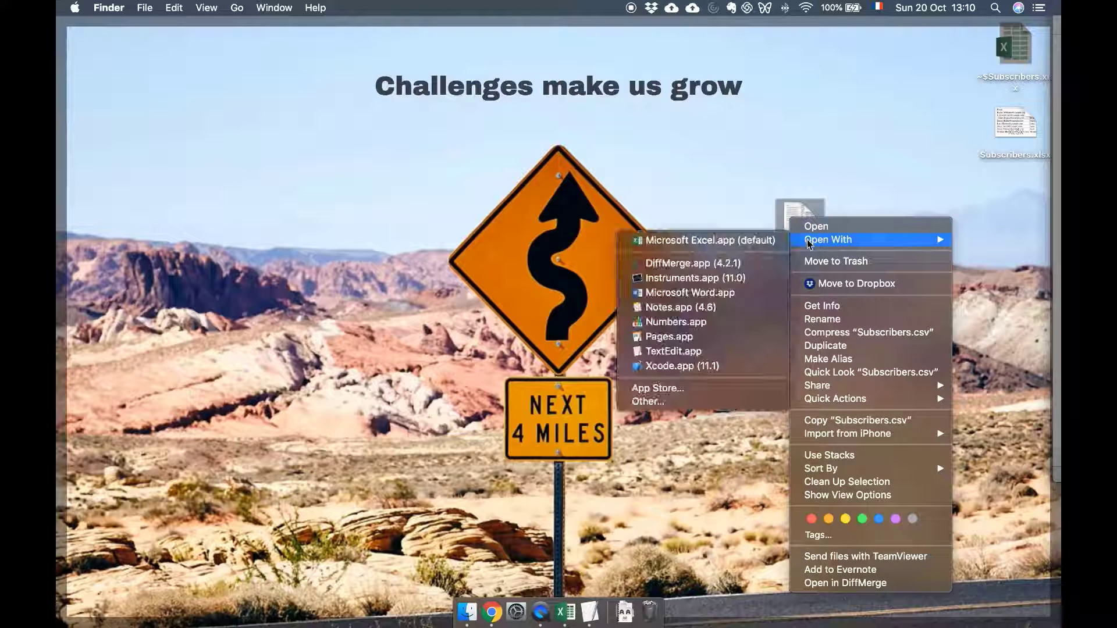
- Open Subscribers.csv in TextEdit with enlarged text and center the window
left_click(672, 352)
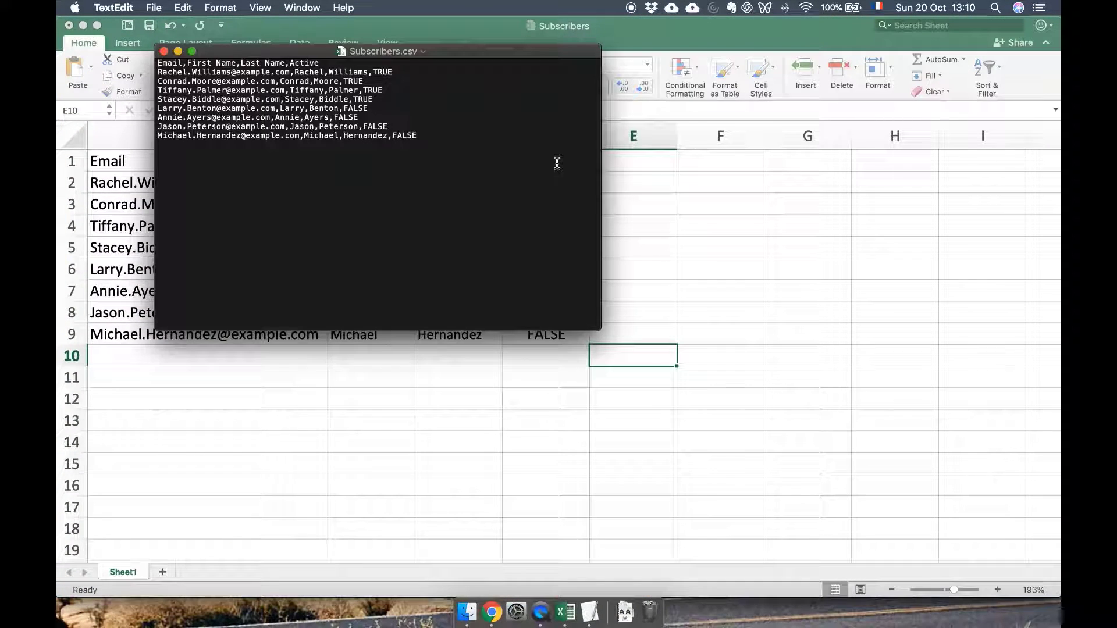
key("super+shift+period")
key("super+shift+period")
scroll(556, 163, "up", 3)
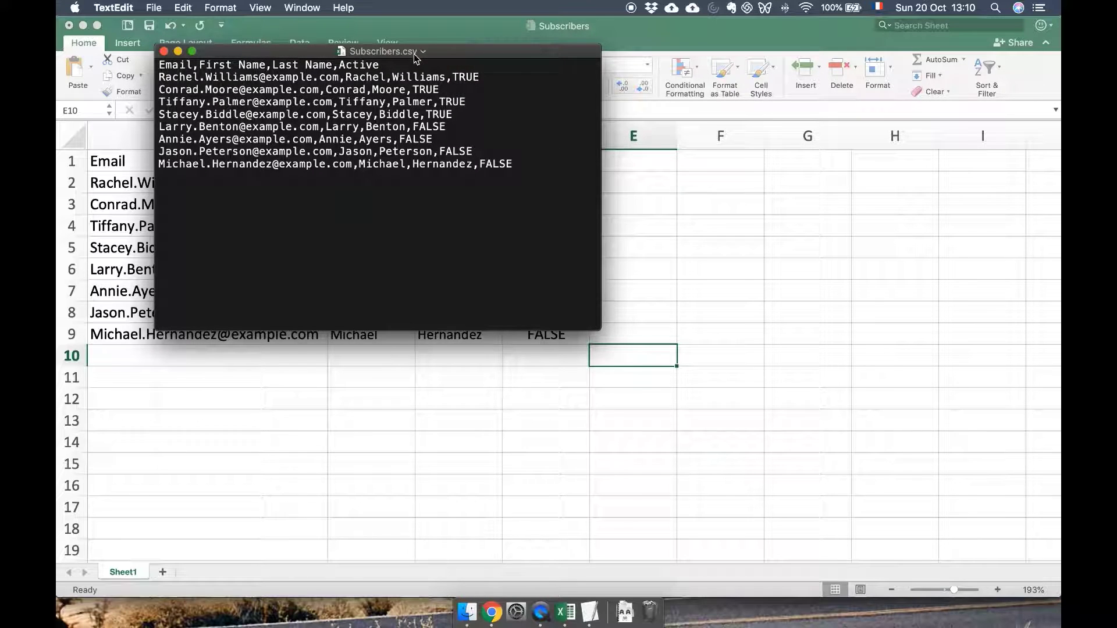
left_click_drag(418, 52, 556, 178)
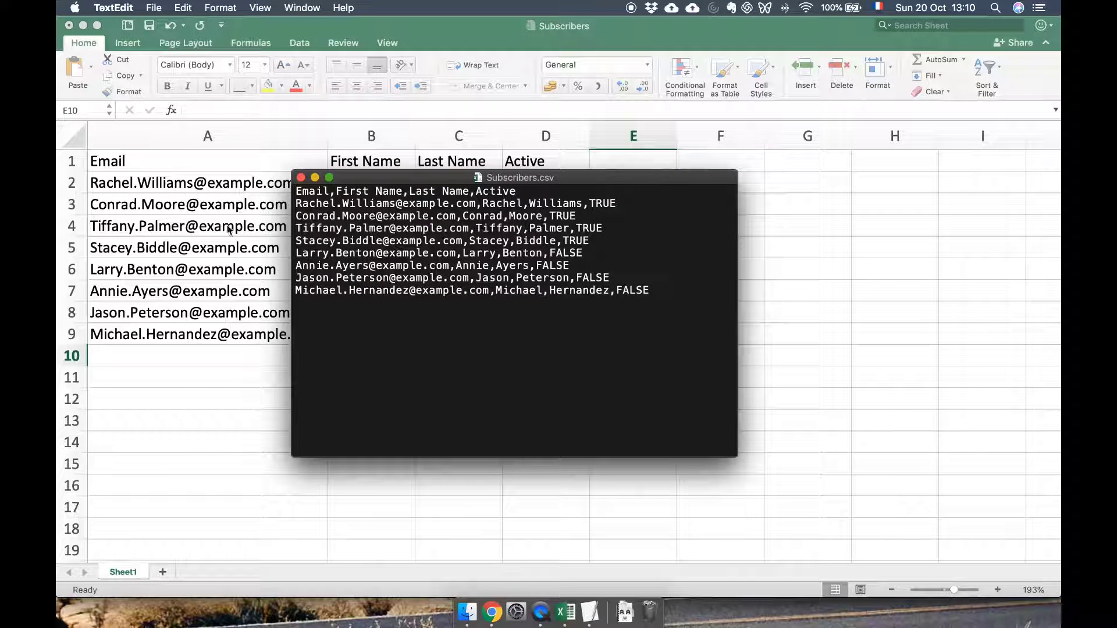
left_click_drag(417, 181, 518, 207)
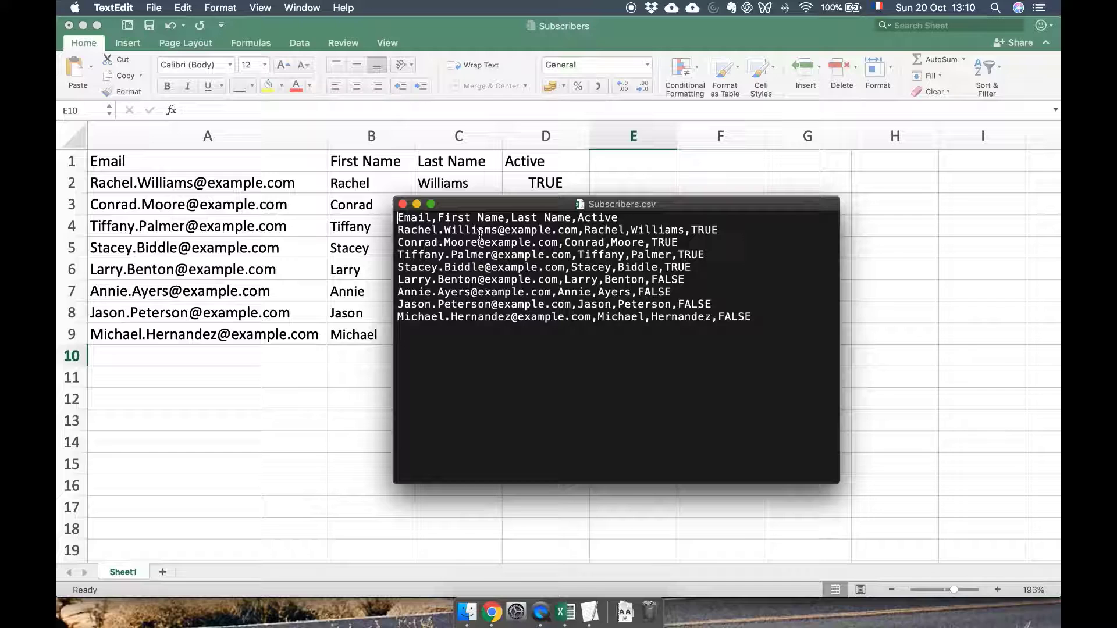
- Test separator edits on the header line, then undo so it stays comma-separated
double_click(434, 219)
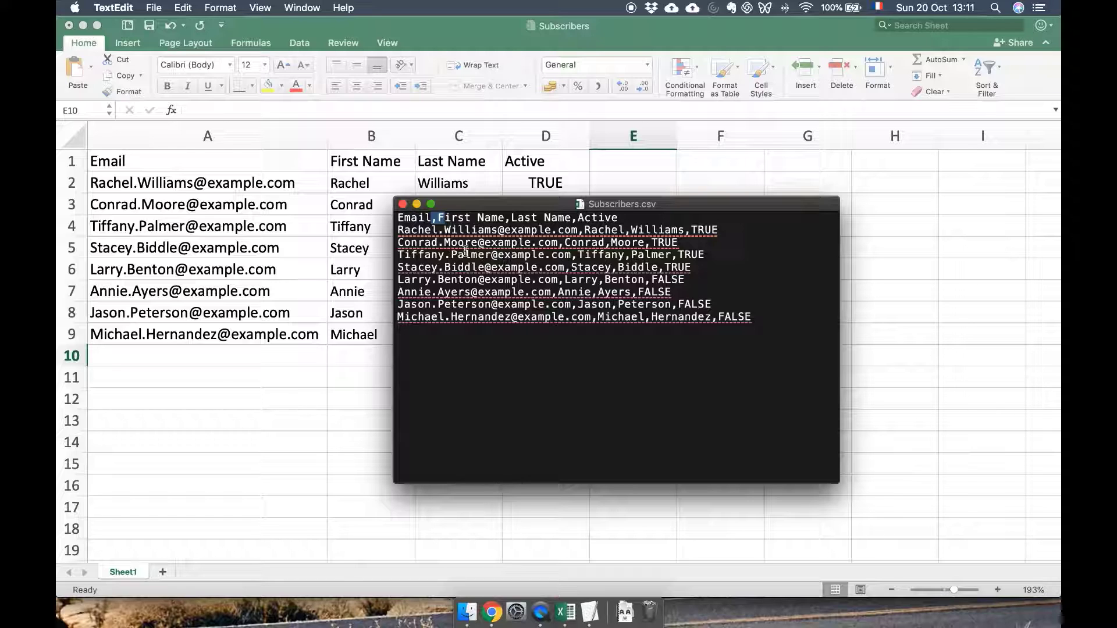
left_click(622, 218)
type(";")
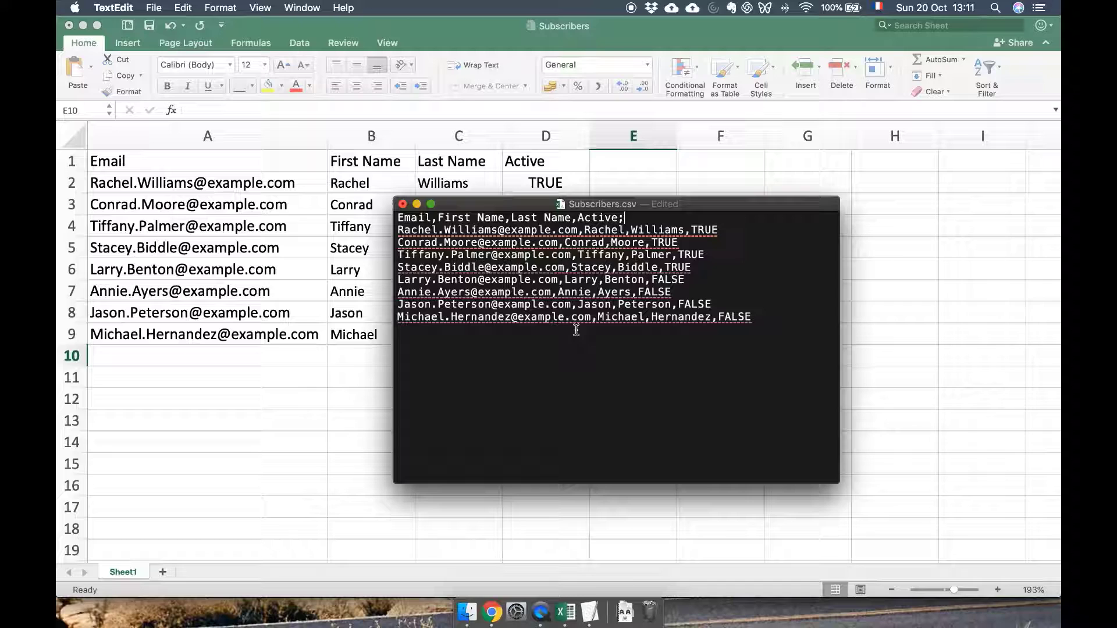
key("BackSpace")
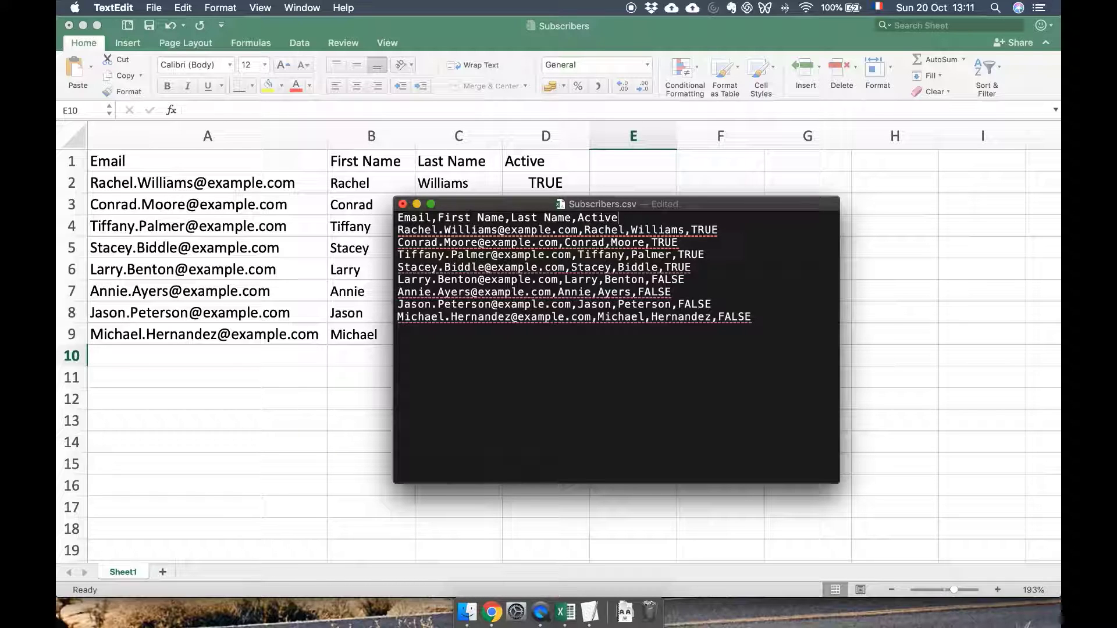
key("Left")
key("Left")
key("Left")
key("Left")
key("Left")
key("Left")
key("BackSpace")
key("Tab")
key("super+z")
- Return from the Excel sheet to Subscribers Data Extension 2's empty Records view in Chrome
left_click(439, 516)
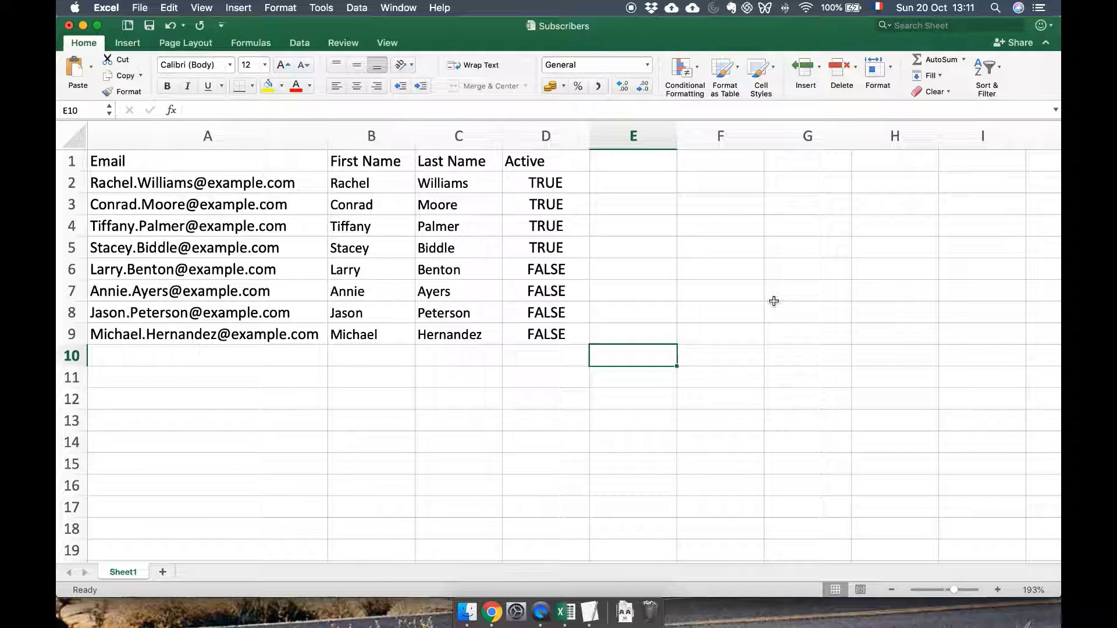
left_click(492, 612)
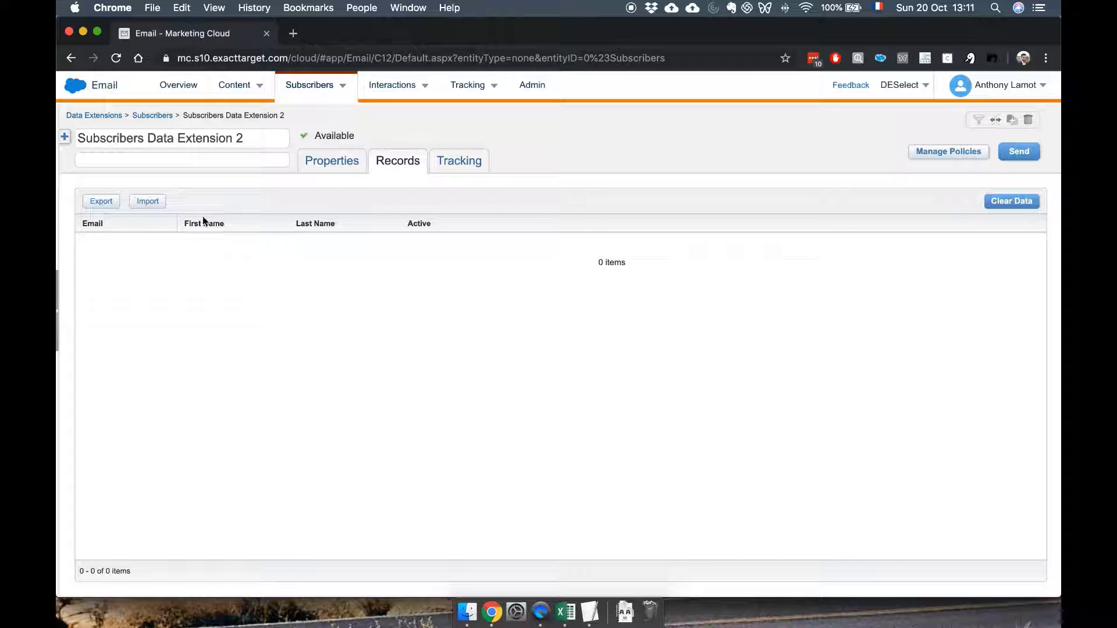
- Start an import into the data extension and choose Subscribers.csv as the upload file
left_click(159, 207)
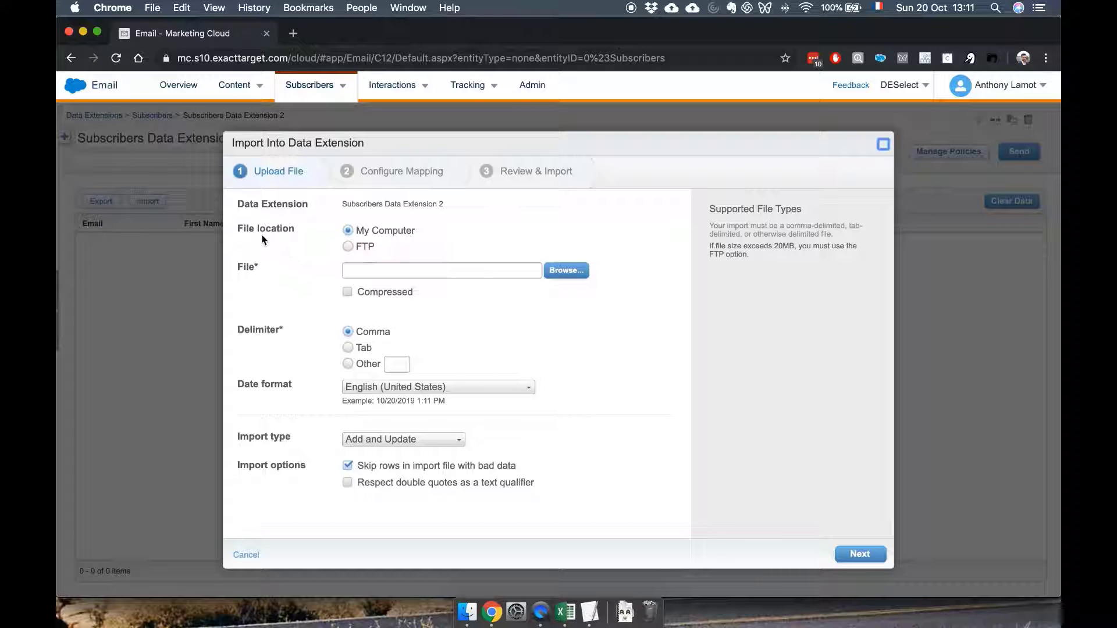
left_click(572, 270)
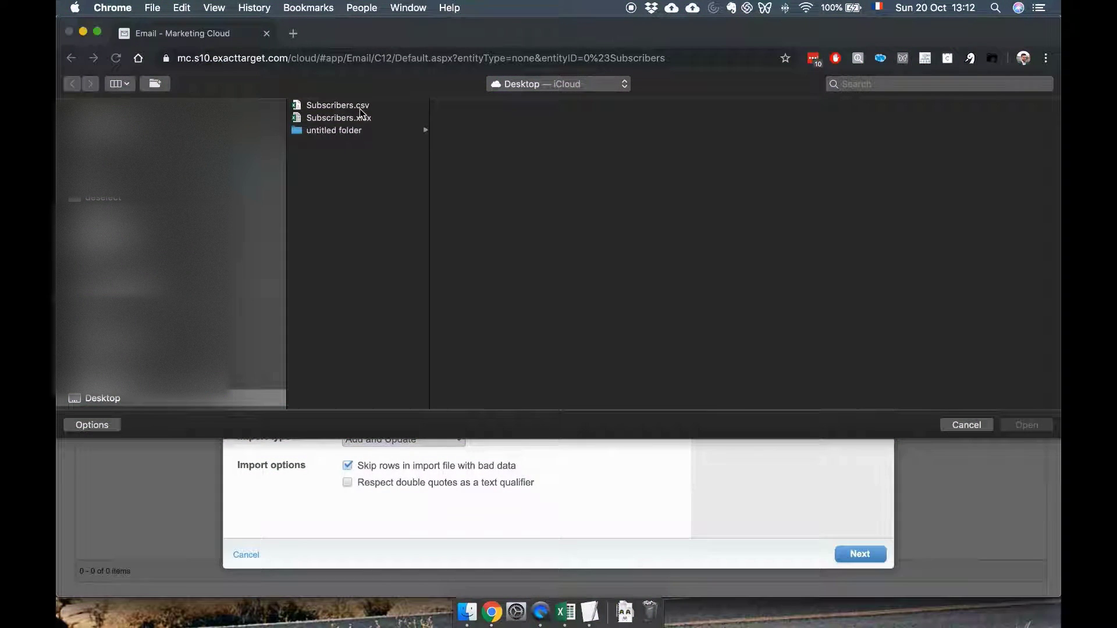
left_click(361, 107)
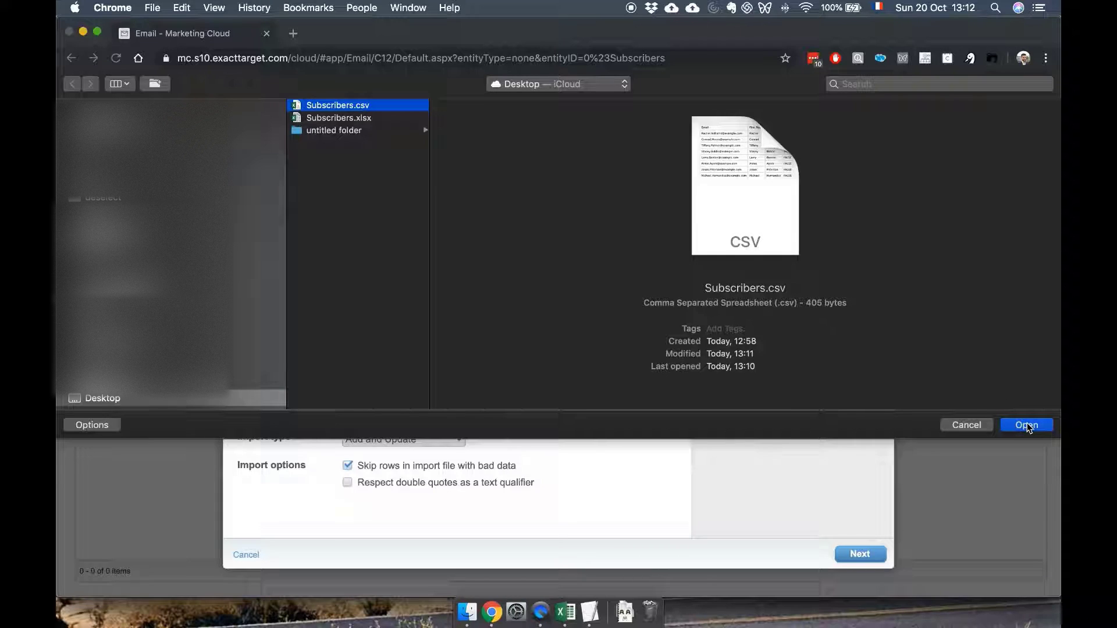
left_click(1026, 424)
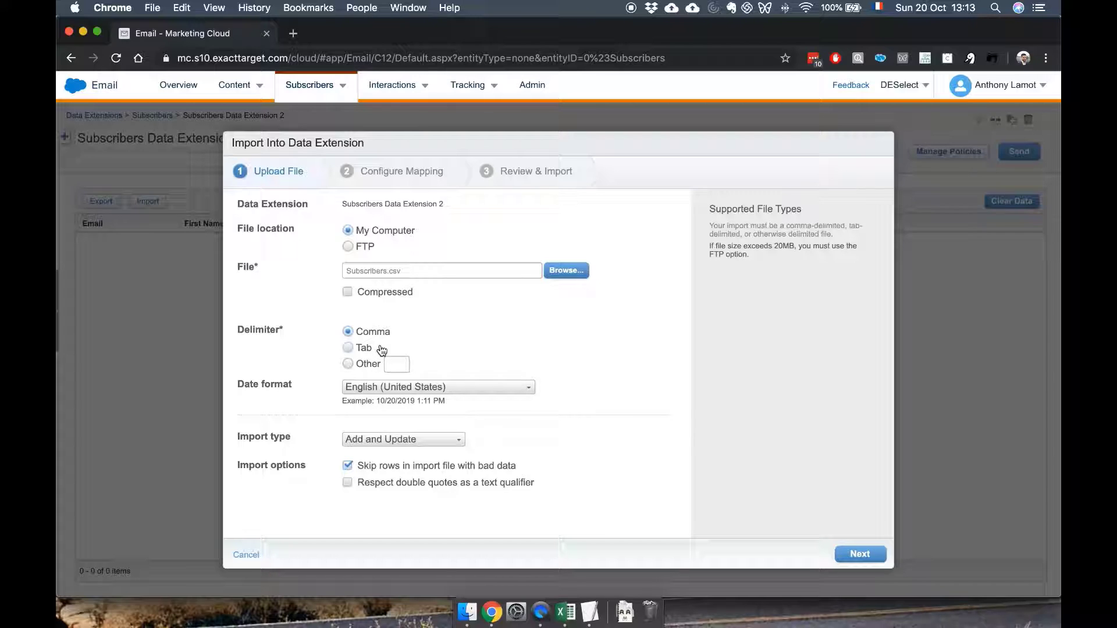
- Try the Other delimiter, return to Comma, and view the Import type options
left_click(371, 367)
left_click(367, 336)
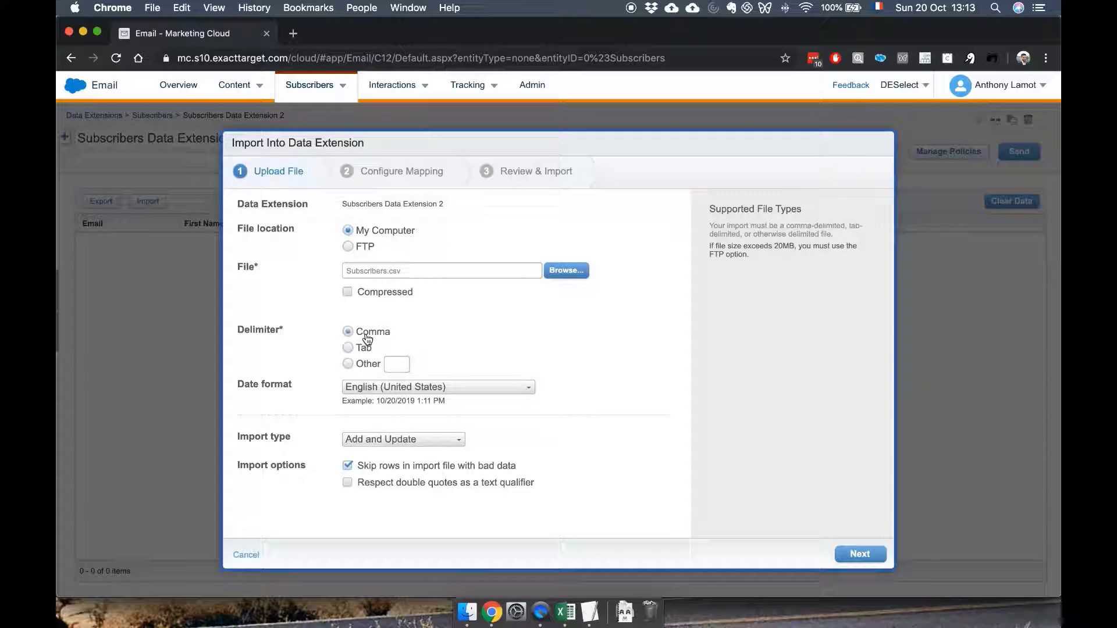
left_click(279, 385)
left_click(435, 446)
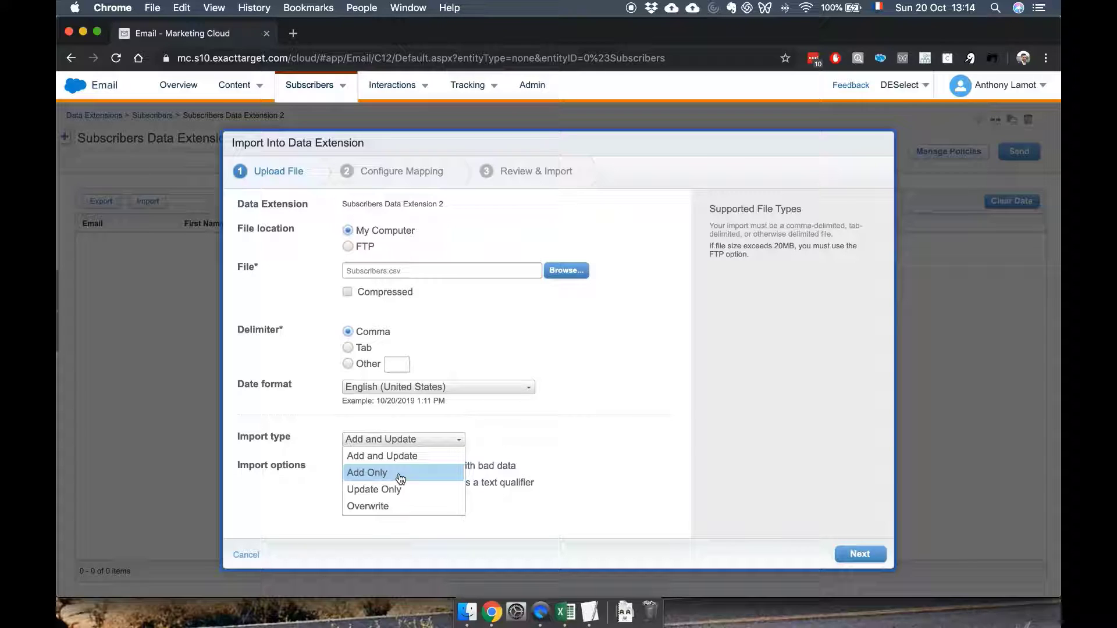
- Choose Overwrite as the import type
left_click(390, 505)
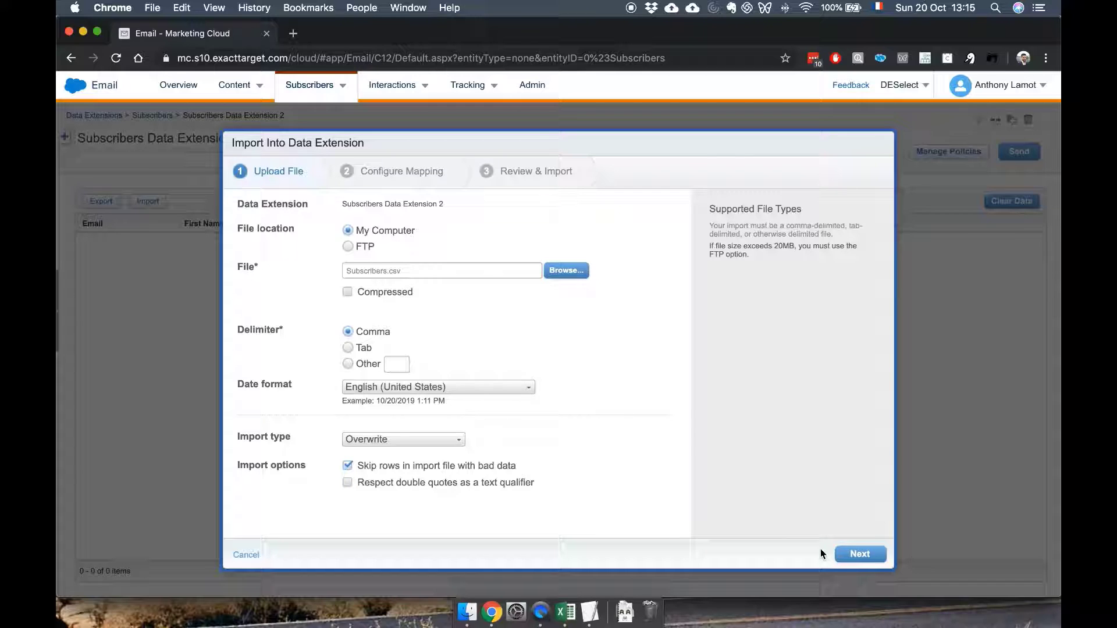
- Advance to Configure Mapping, matching Subscribers.csv's four columns to the fields by header row
left_click(861, 556)
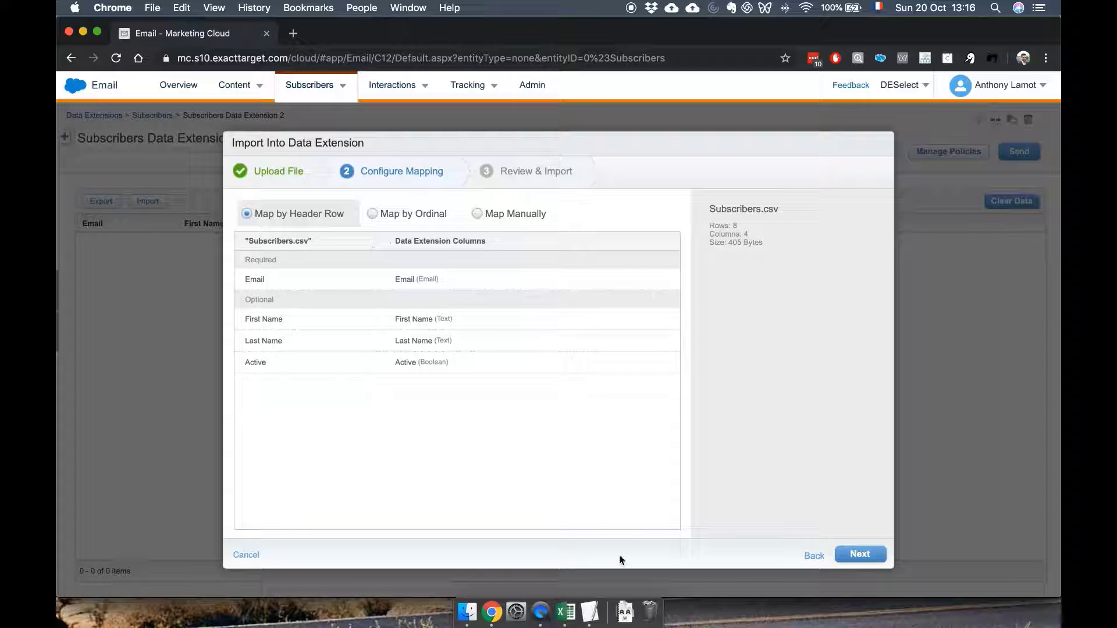
- Advance to Review & Import and launch the Subscribers.csv import into Subscribers Data Extension 2
left_click(859, 554)
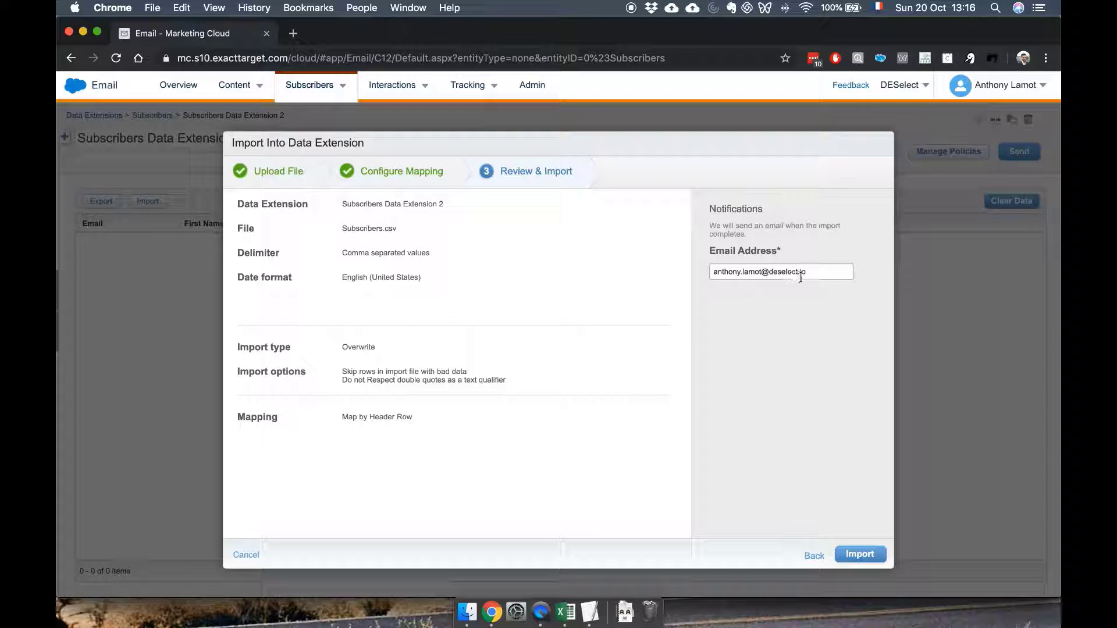
left_click(863, 552)
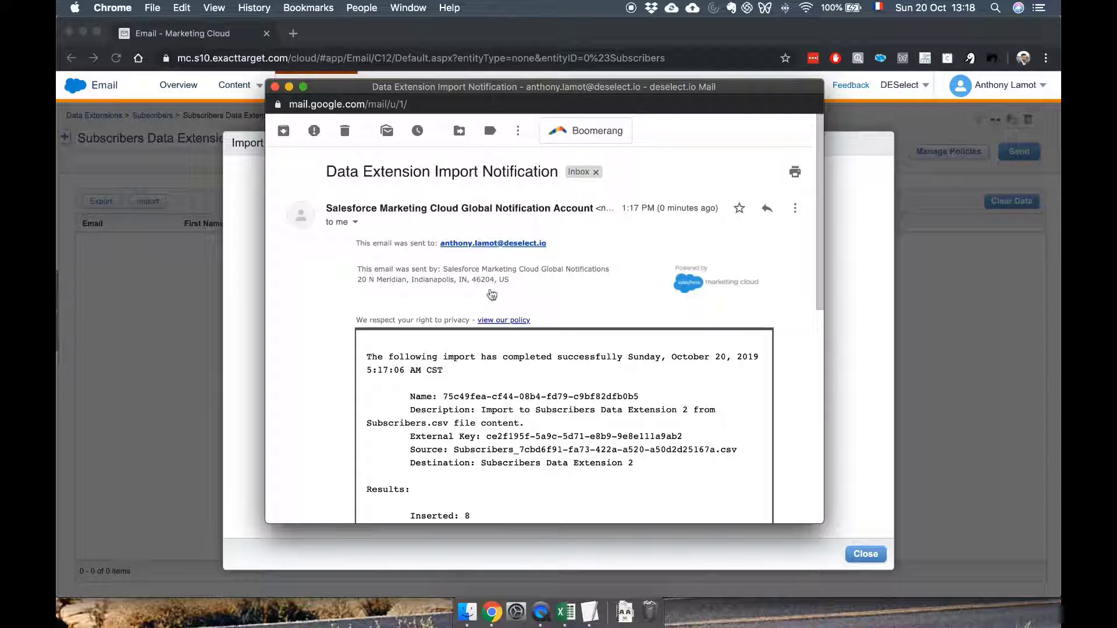
- Confirm the notification email shows the import completed with 'Inserted: 8', then close it
scroll(411, 360, "down", 3)
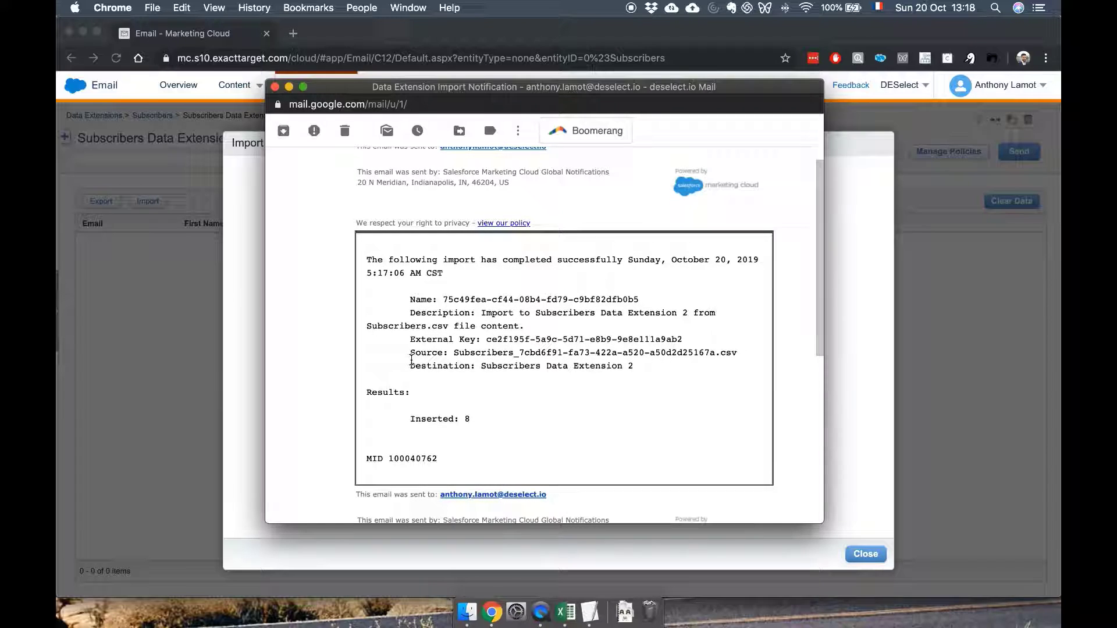
left_click_drag(365, 259, 617, 271)
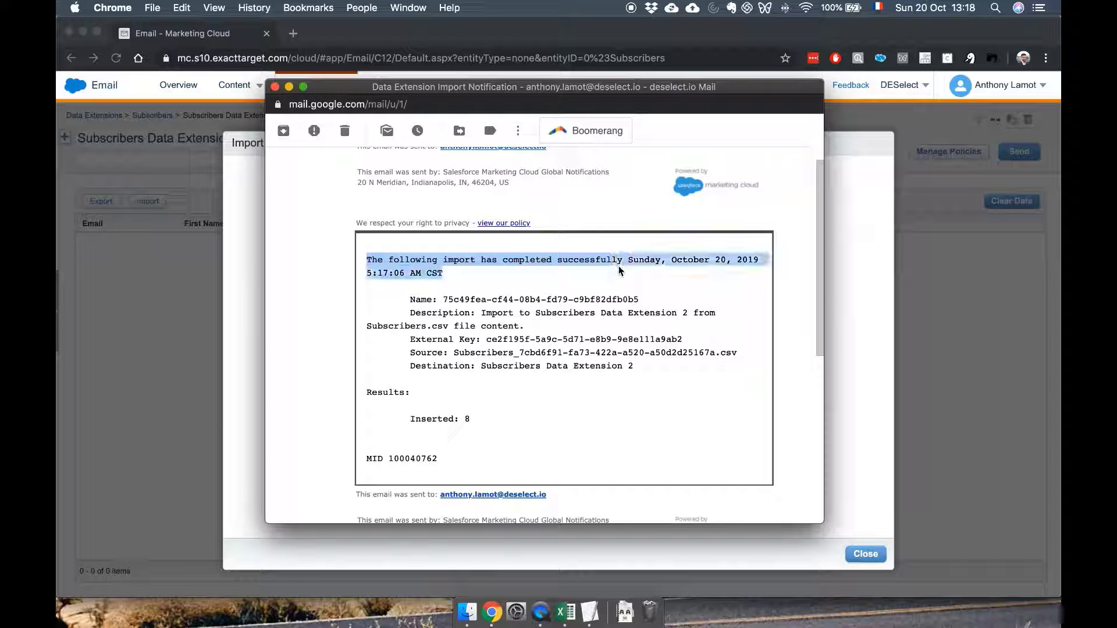
left_click(616, 256)
scroll(427, 349, "down", 2)
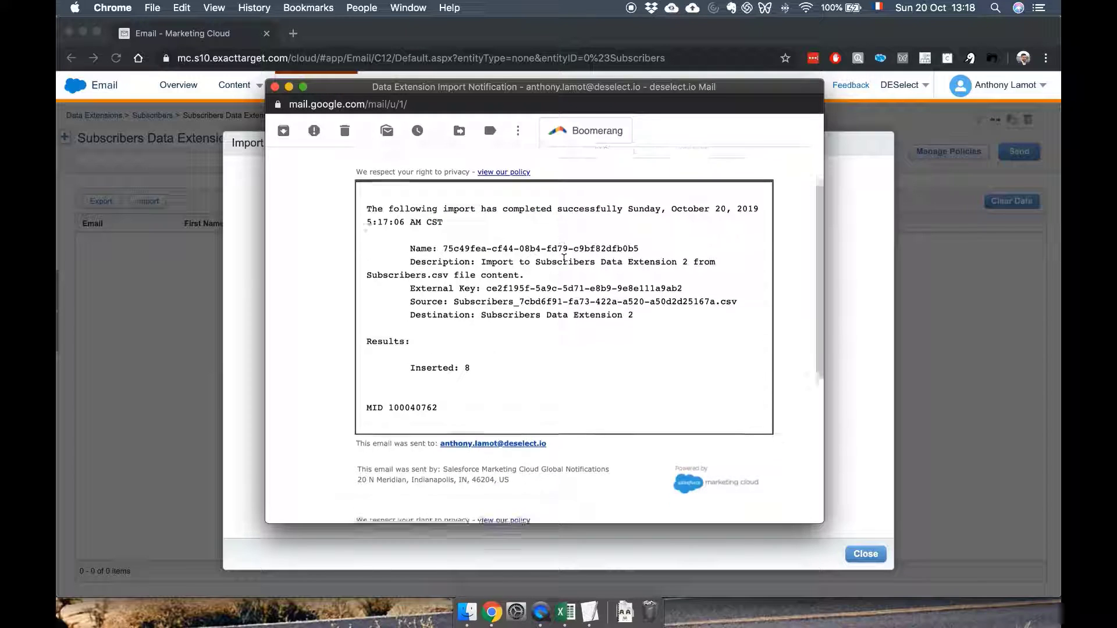
left_click_drag(410, 357, 497, 359)
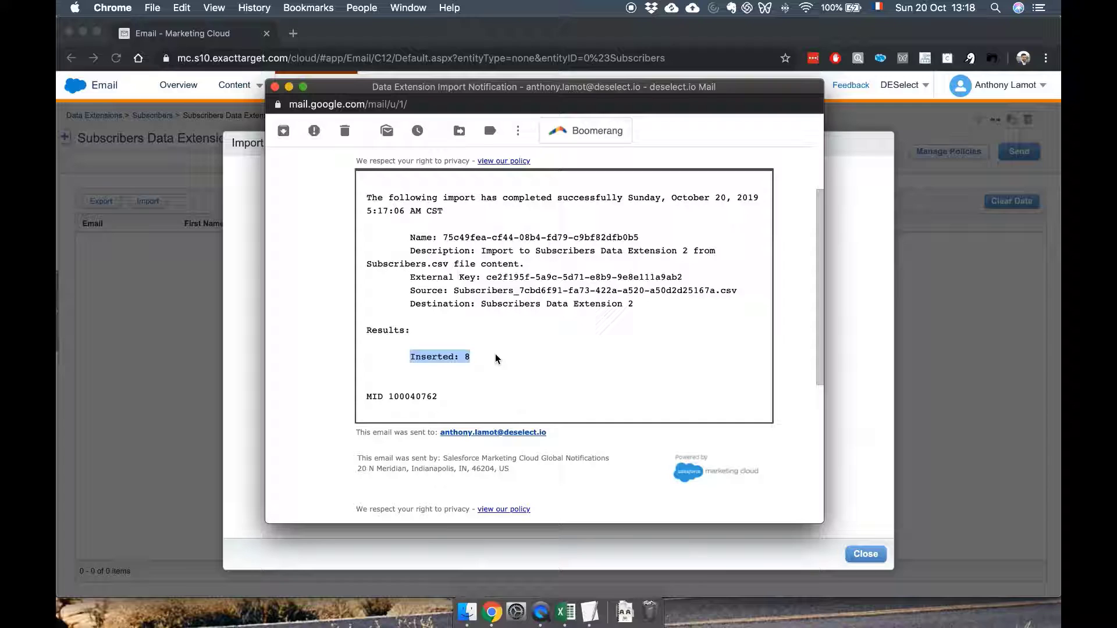
scroll(497, 359, "down", 3)
scroll(497, 357, "down", 2)
scroll(496, 358, "up", 5)
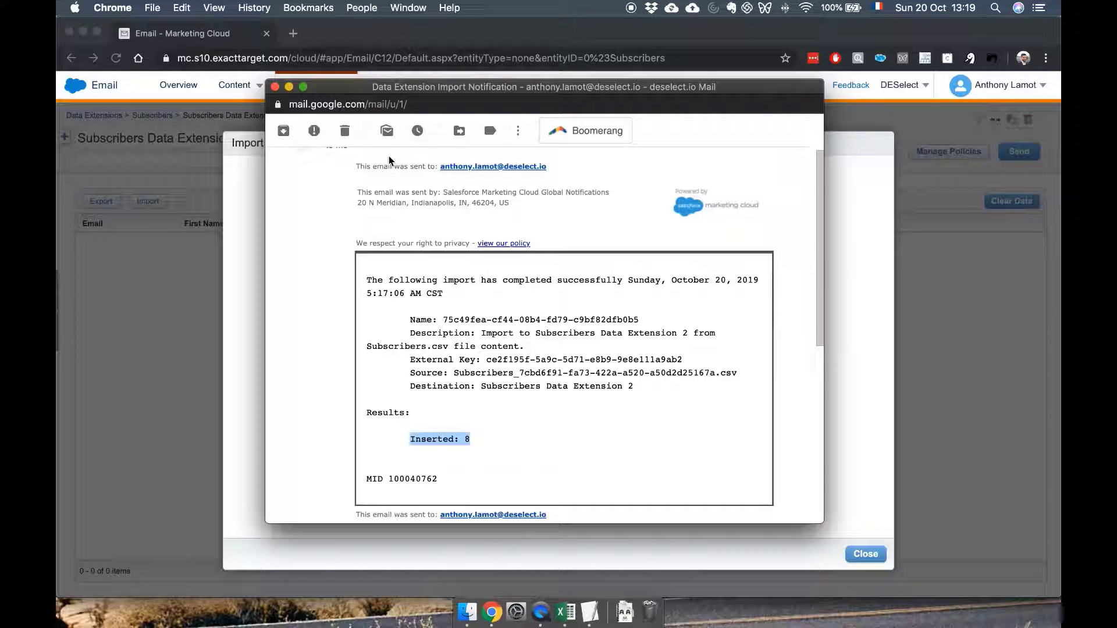
left_click(274, 87)
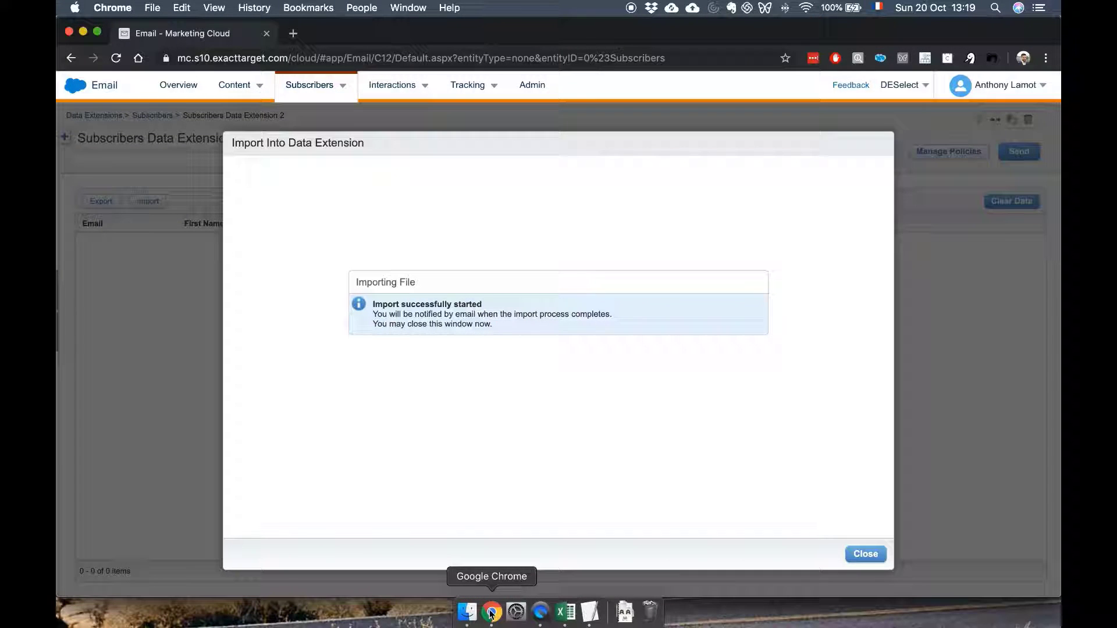
- Close the import dialog and reopen Subscribers Data Extension 2 from the Subscribers folder, now with 8 records
left_click(865, 554)
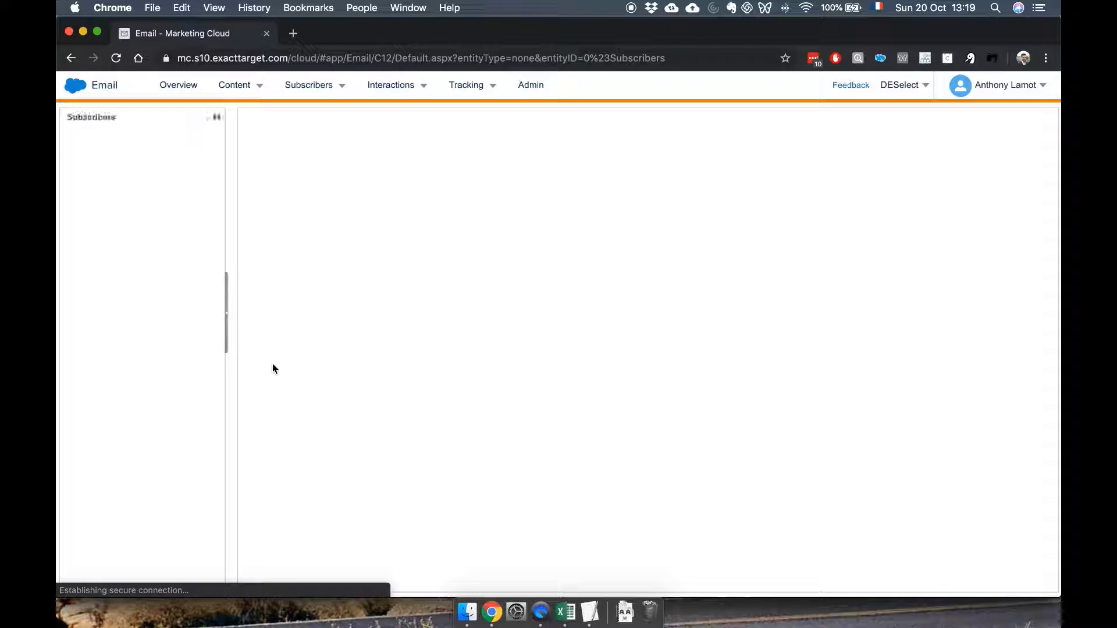
mouse_move(324, 105)
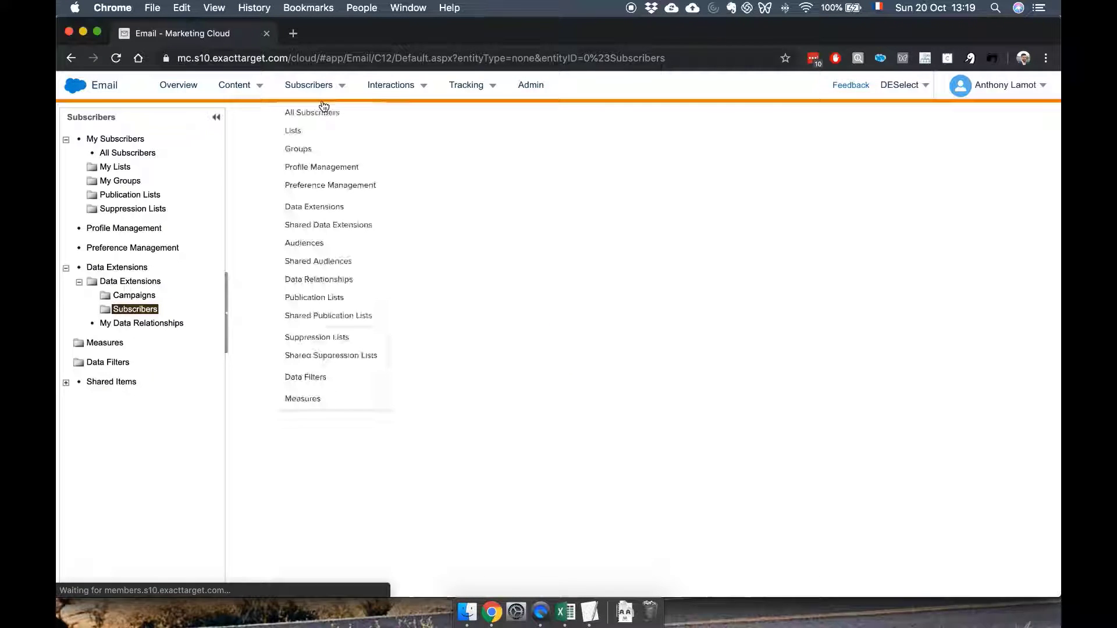
left_click(319, 205)
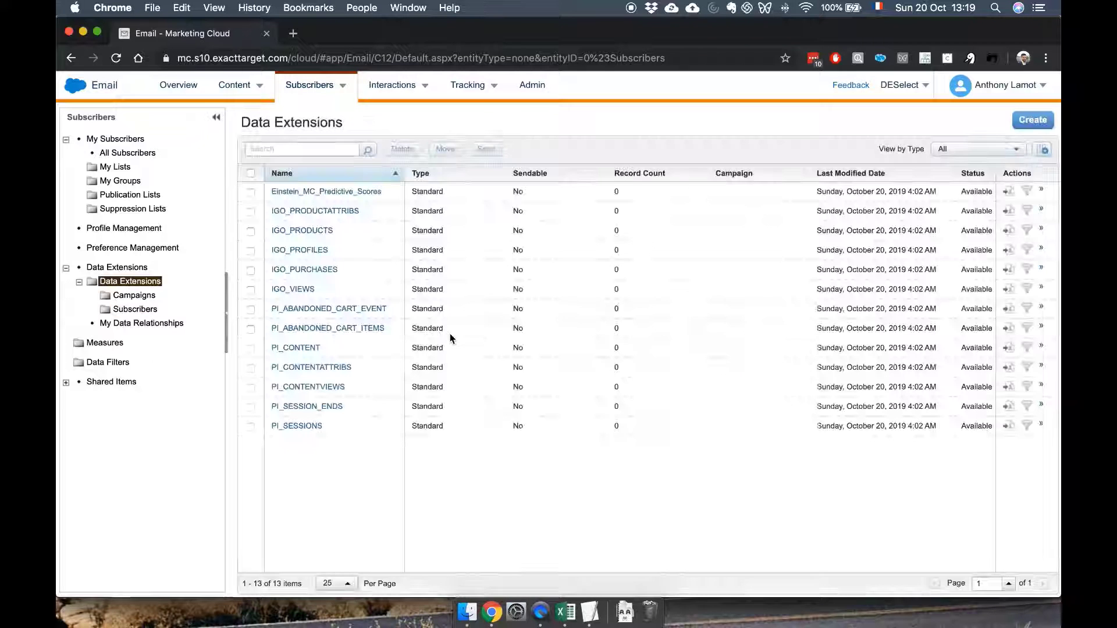
left_click(135, 309)
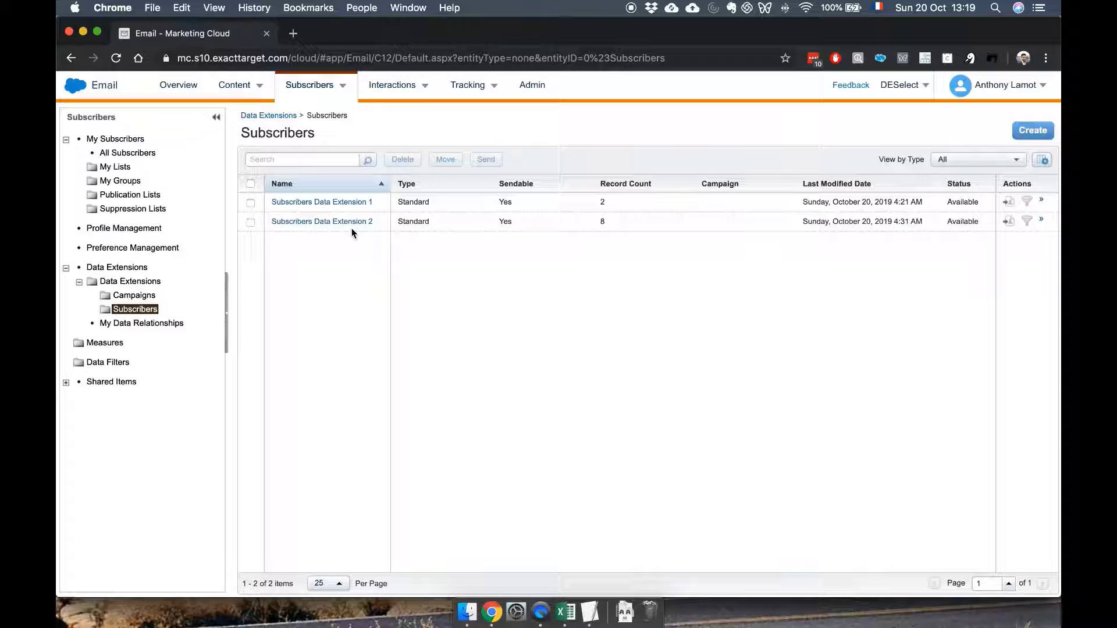
left_click_drag(599, 224, 611, 225)
left_click(360, 224)
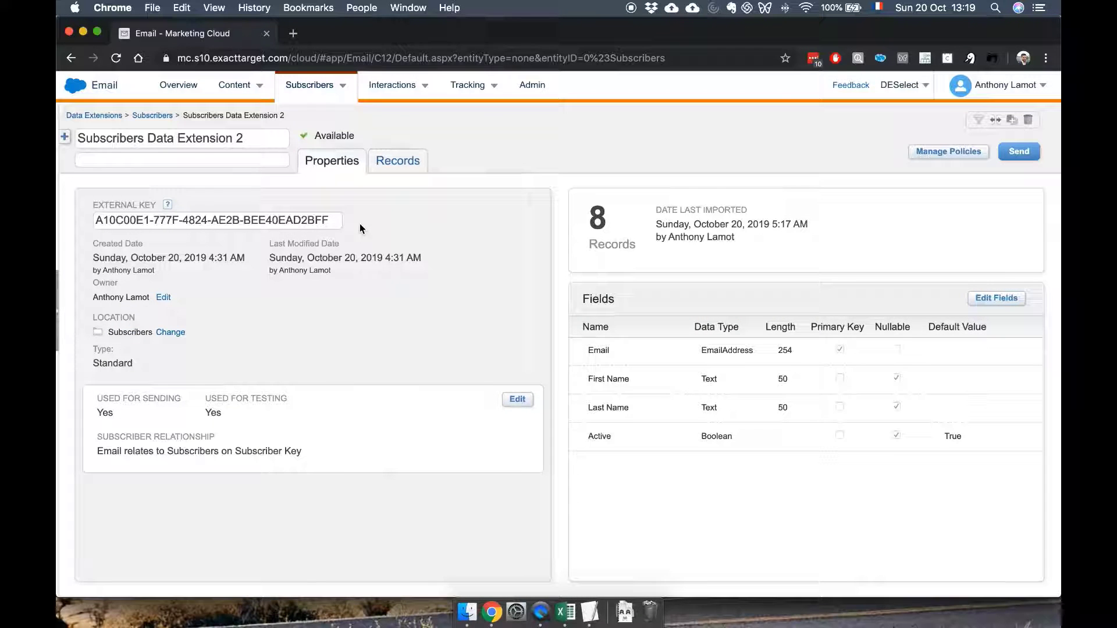
- Show the Records tab listing the 8 imported subscribers, four active and four inactive
left_click(404, 166)
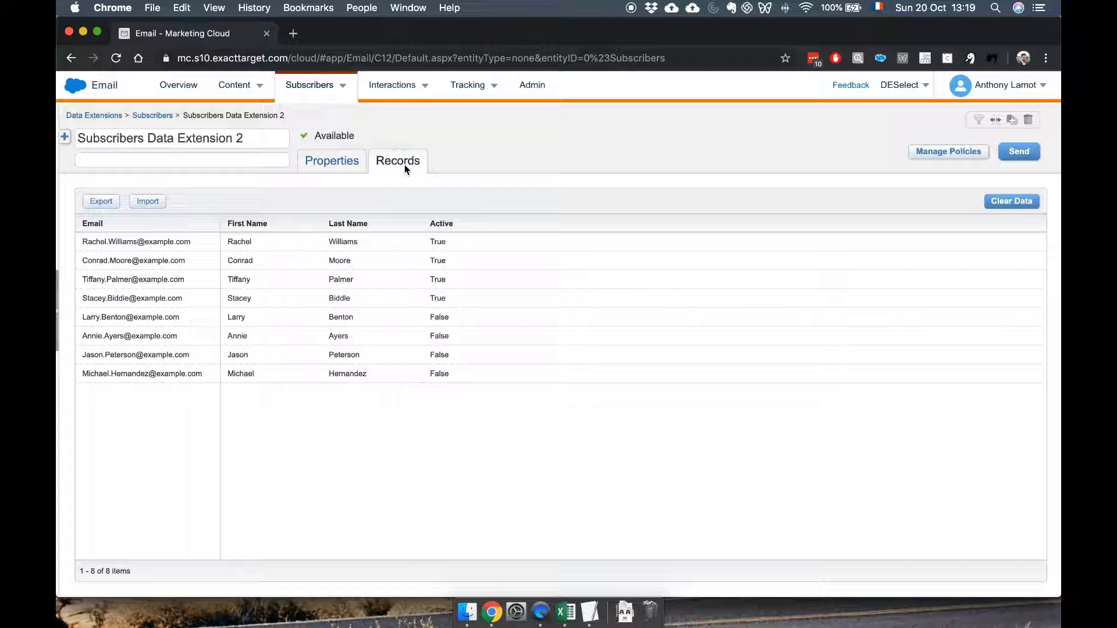